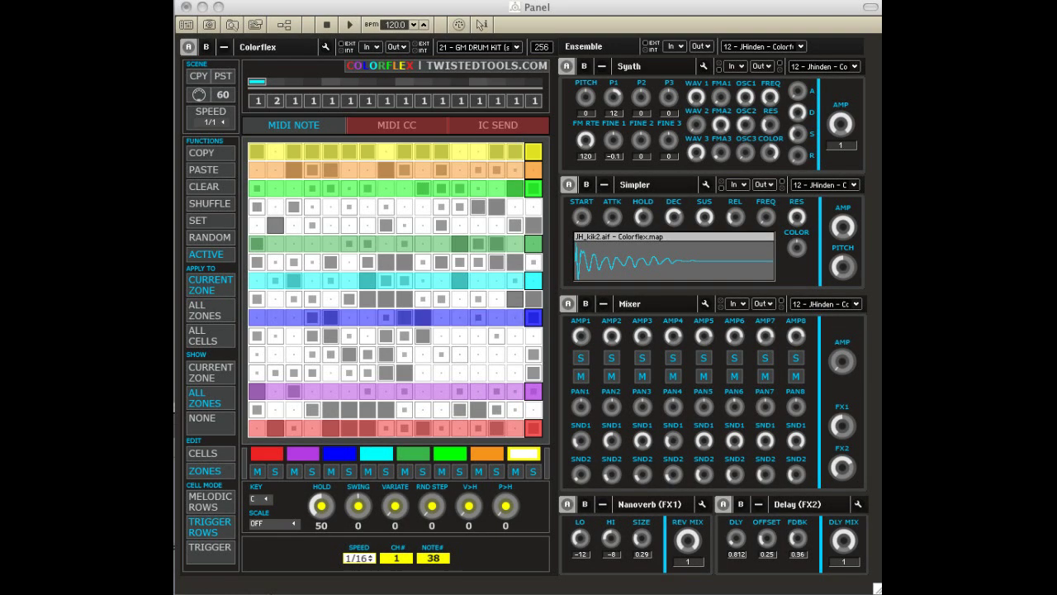
Step: Show the ColorFlex MIDI CC sequencer with the red zone selected: CC# 20, channel 1, speed 1/16
{"action": "left_click", "coordinate": [622, 14]}
{"action": "left_click", "coordinate": [471, 10]}
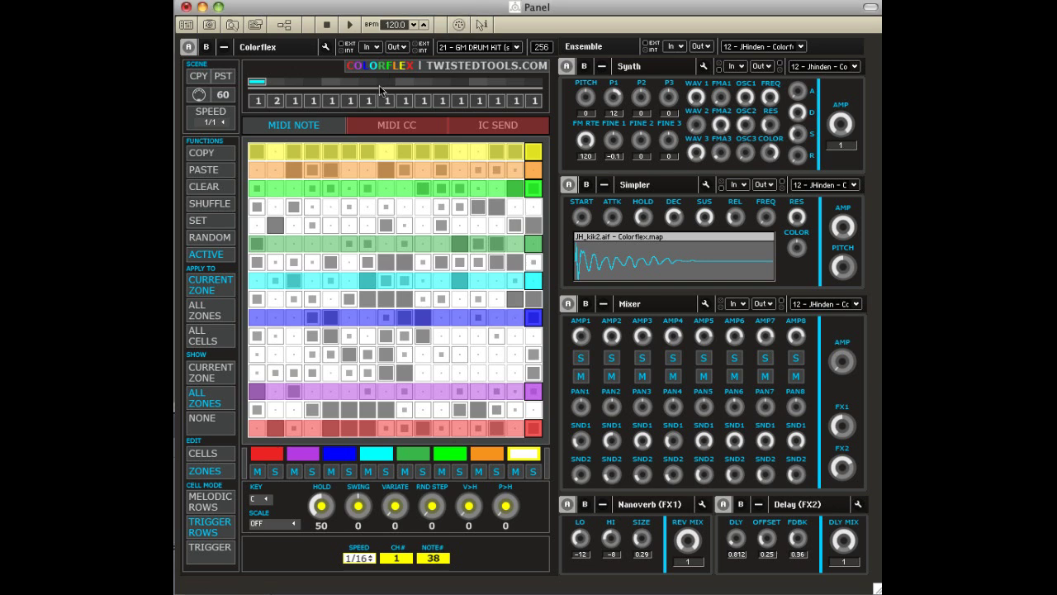
{"action": "left_click", "coordinate": [380, 128]}
{"action": "left_click", "coordinate": [412, 122]}
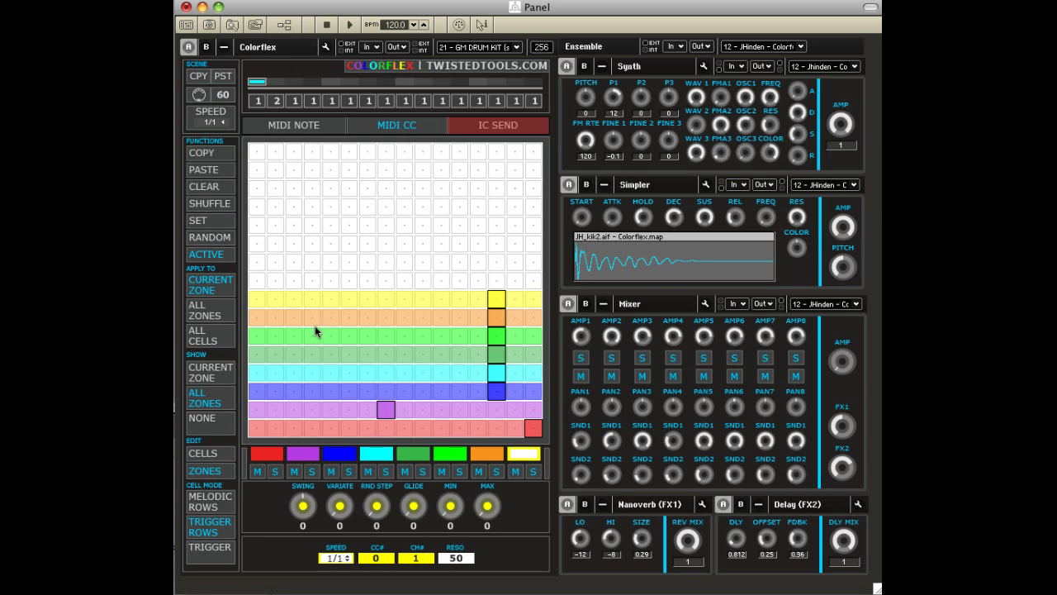
{"action": "left_click", "coordinate": [261, 456]}
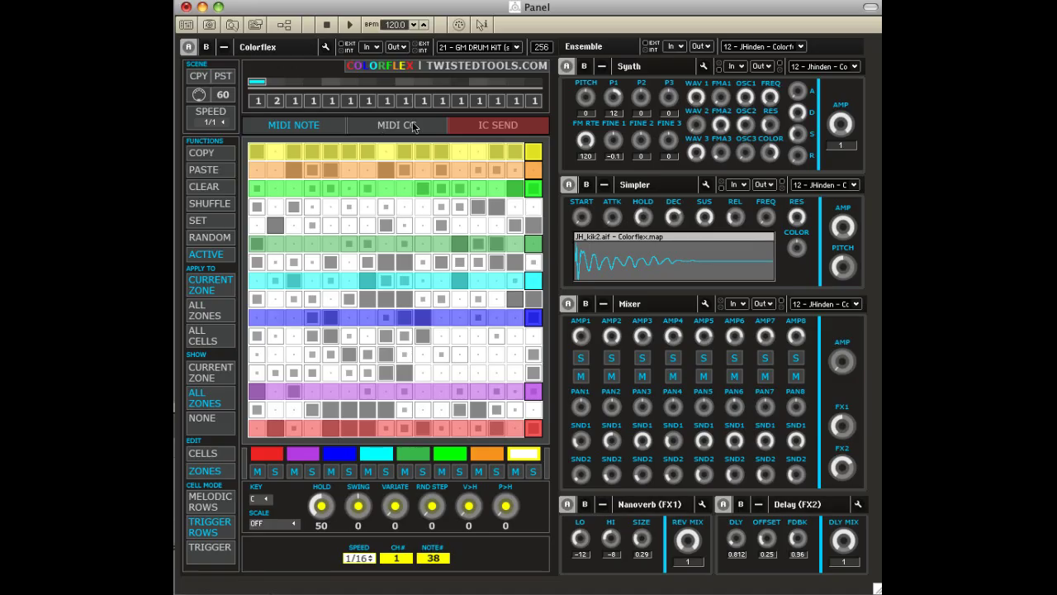
{"action": "left_click", "coordinate": [412, 126]}
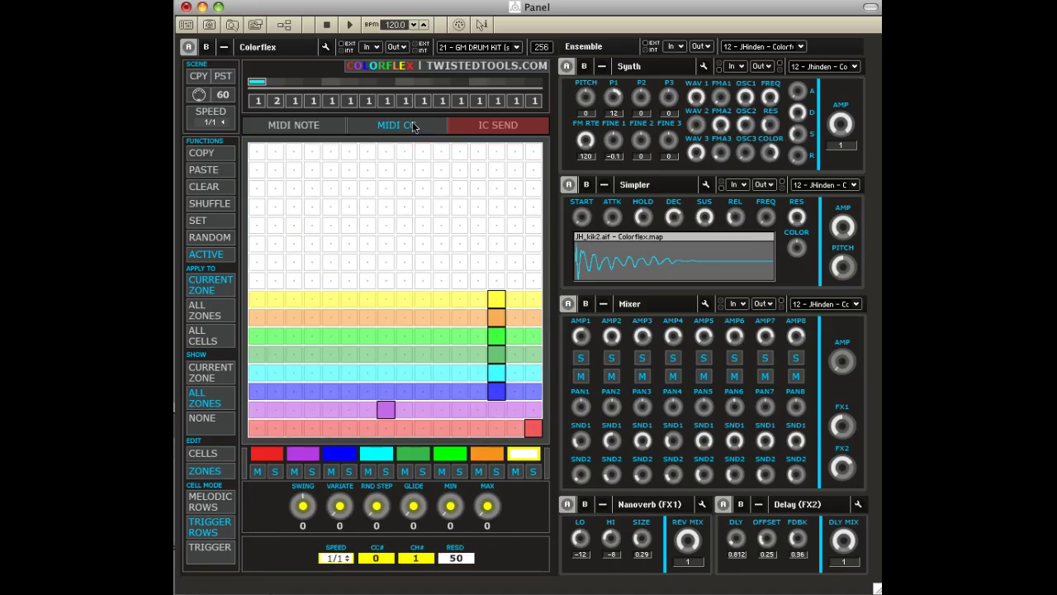
{"action": "left_click", "coordinate": [422, 125]}
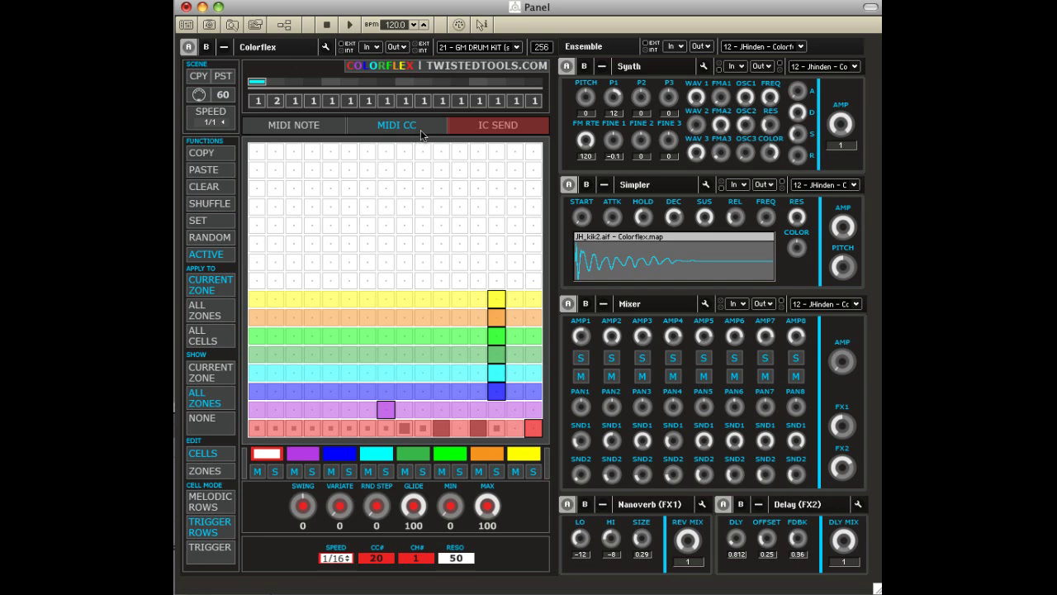
Step: View the IC Send sequencer at speed 1/4, leaving the preset unchanged, then return to MIDI CC
{"action": "left_click", "coordinate": [487, 124]}
{"action": "left_click", "coordinate": [516, 47]}
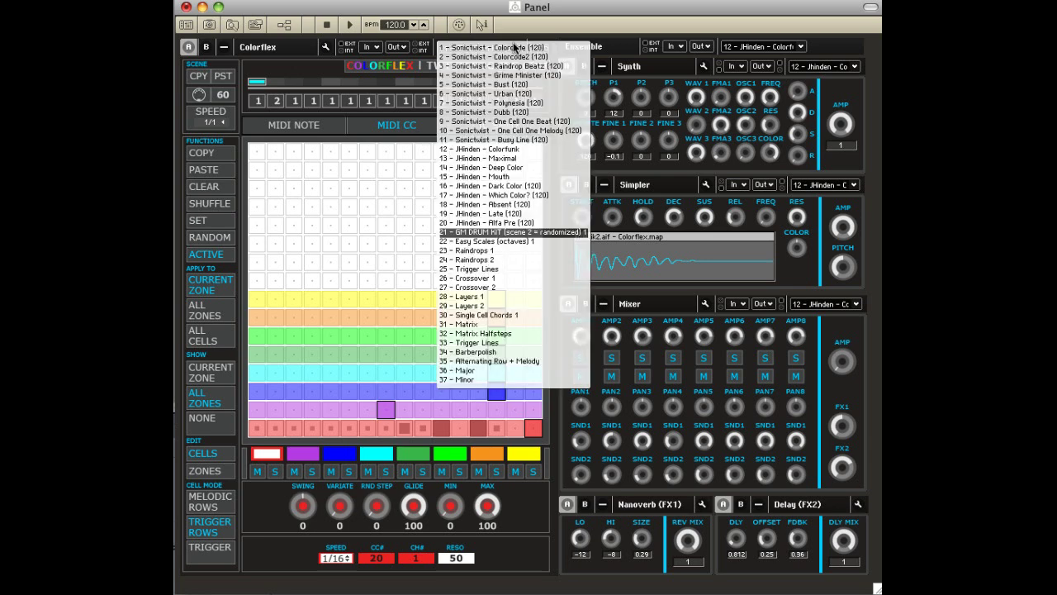
{"action": "left_click", "coordinate": [294, 68]}
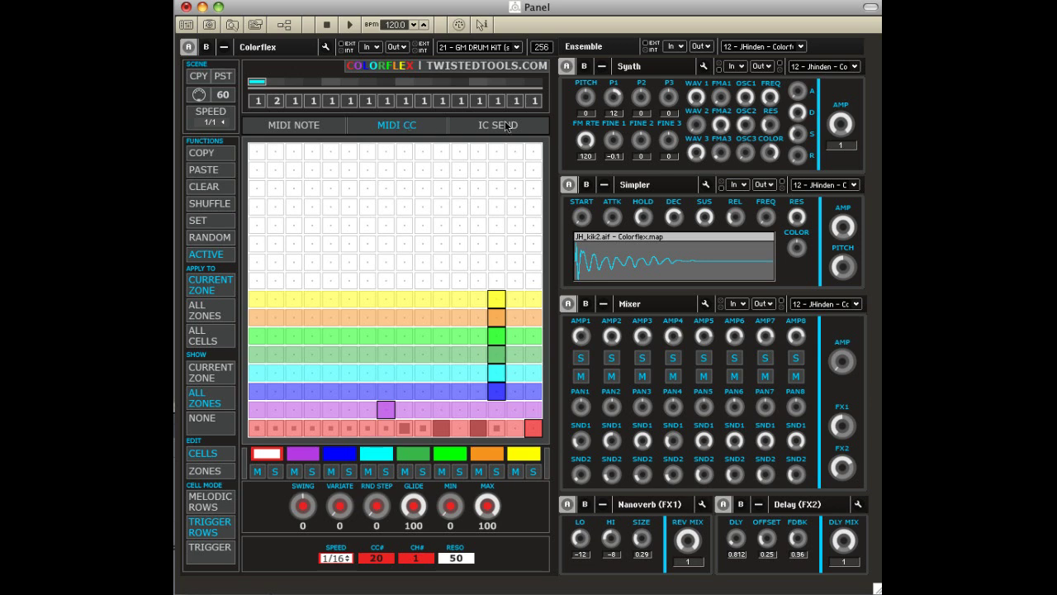
{"action": "left_click", "coordinate": [423, 128]}
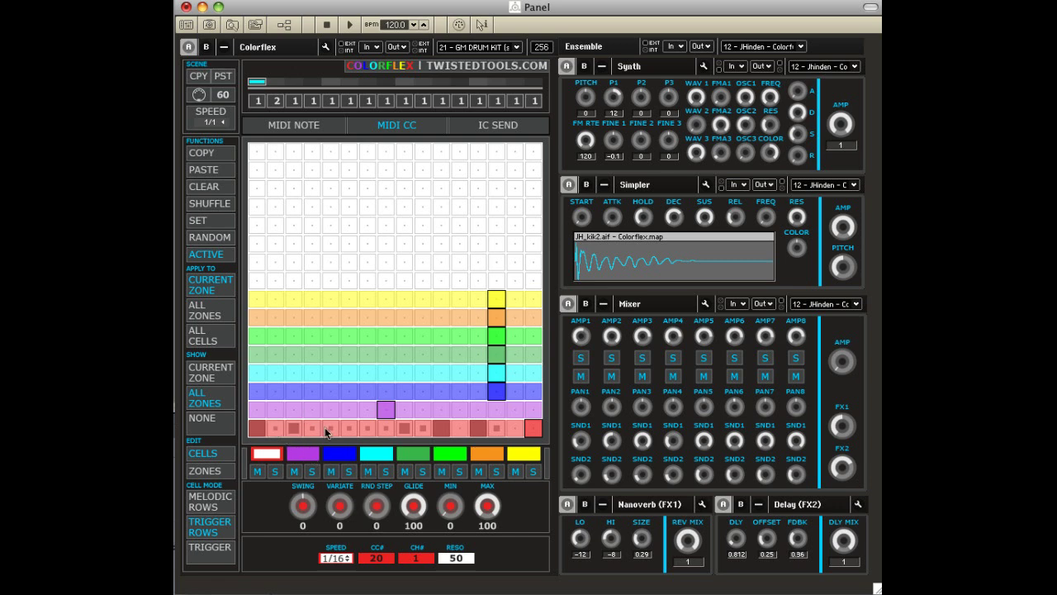
Step: Raise a step in the red CC row, keep the zone on CC# 20, and check the Synth's MIDI inputs
{"action": "left_click", "coordinate": [331, 428]}
{"action": "mouse_move", "coordinate": [385, 559]}
{"action": "left_mouse_down"}
{"action": "mouse_move", "coordinate": [386, 521]}
{"action": "mouse_move", "coordinate": [383, 565]}
{"action": "left_mouse_up"}
{"action": "left_click", "coordinate": [743, 68]}
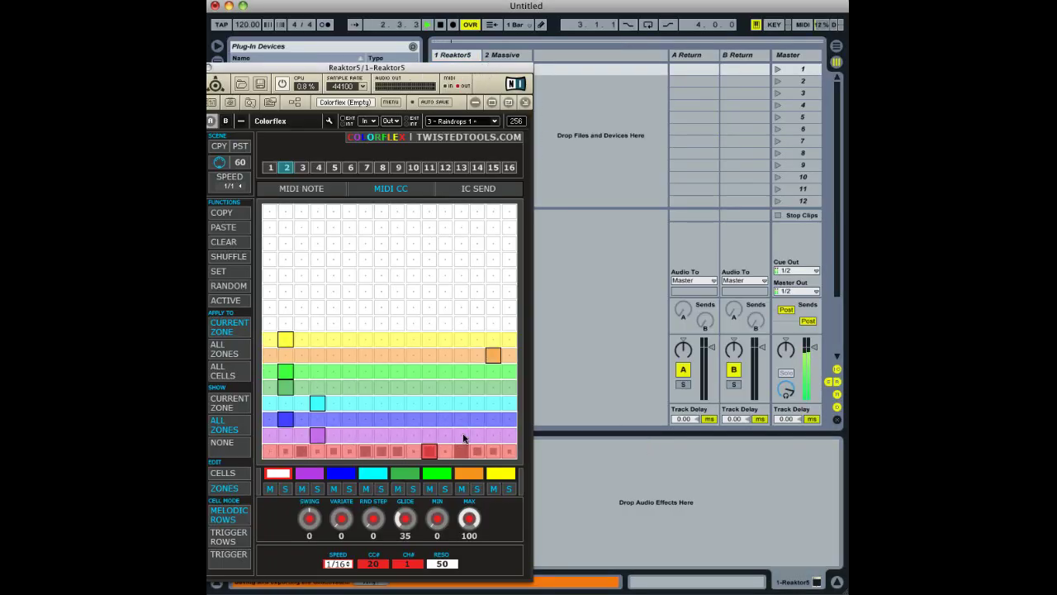
Step: Open the Massive instrument on track 2 and view the Kick Level macro's MIDI CC choices
{"action": "left_click", "coordinate": [513, 55]}
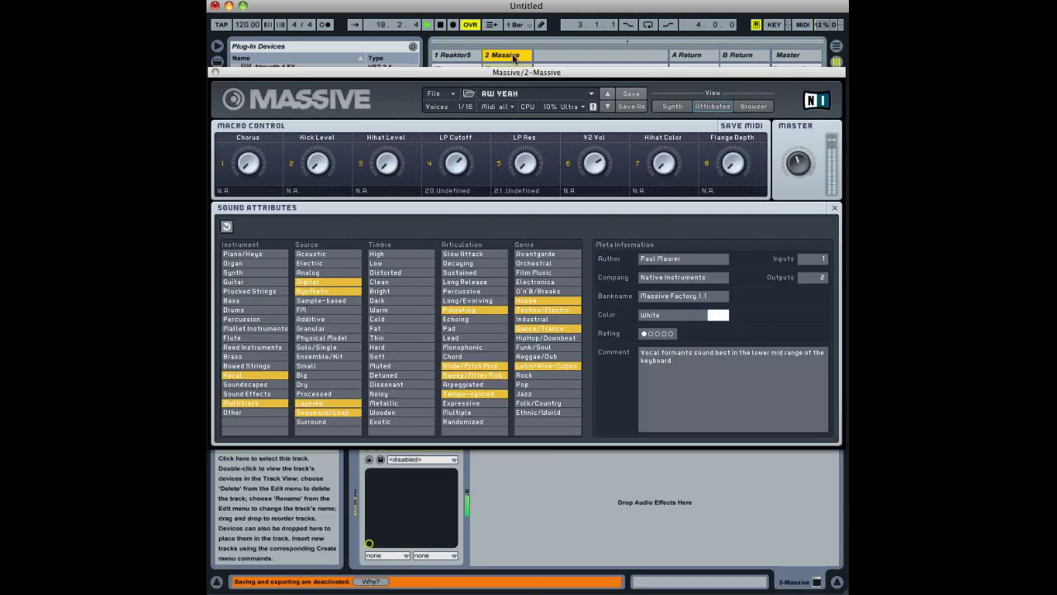
{"action": "left_click", "coordinate": [334, 195]}
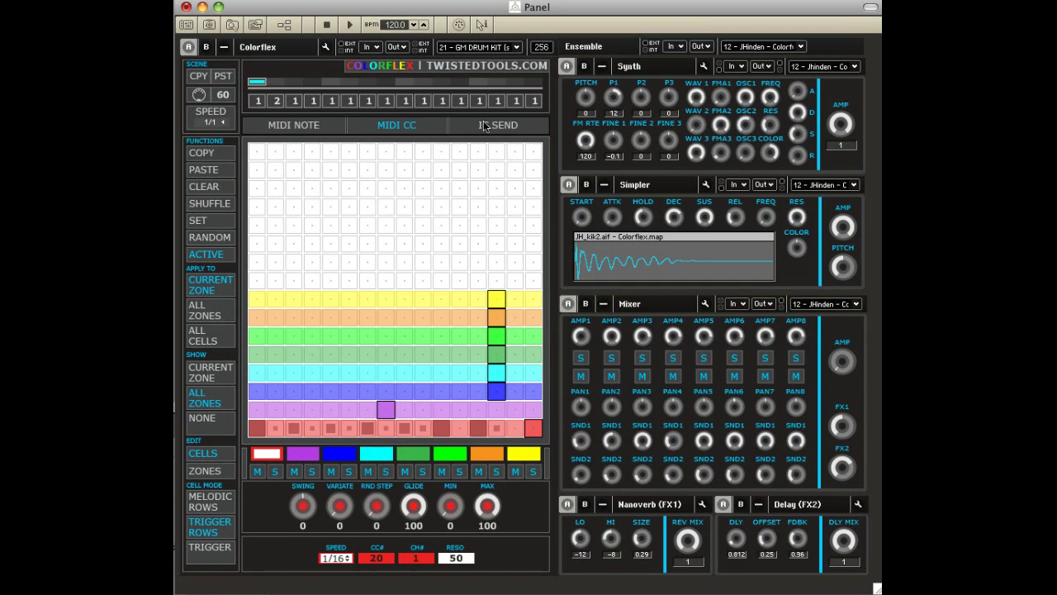
Step: Switch ColorFlex to the IC Send sequencer, with zones at speed 1/4
{"action": "left_click", "coordinate": [485, 124]}
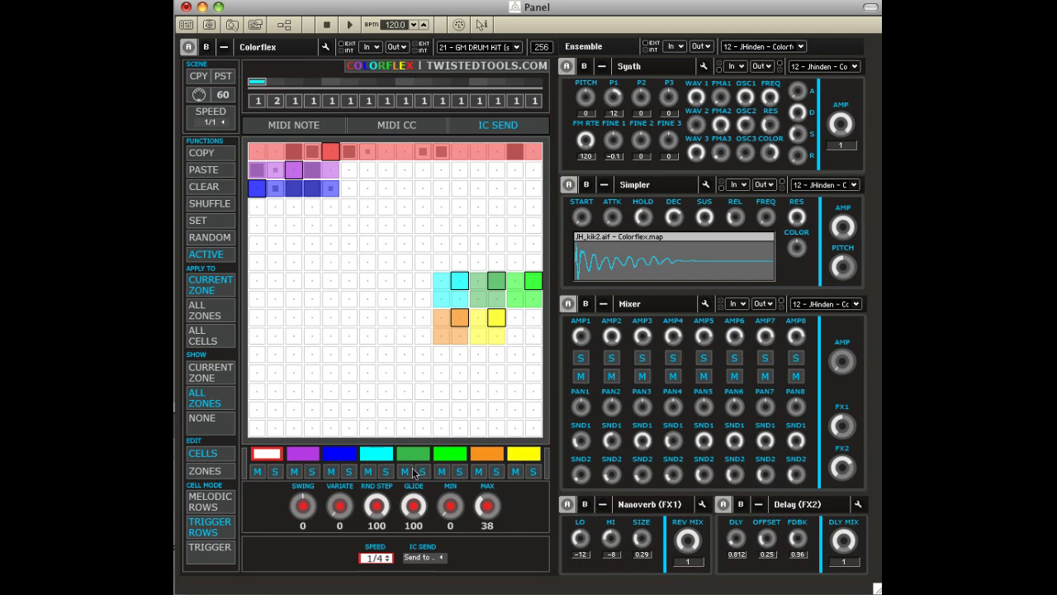
Step: Route the red IC Send zone to the Synth's P1 parameter
{"action": "left_click", "coordinate": [417, 560]}
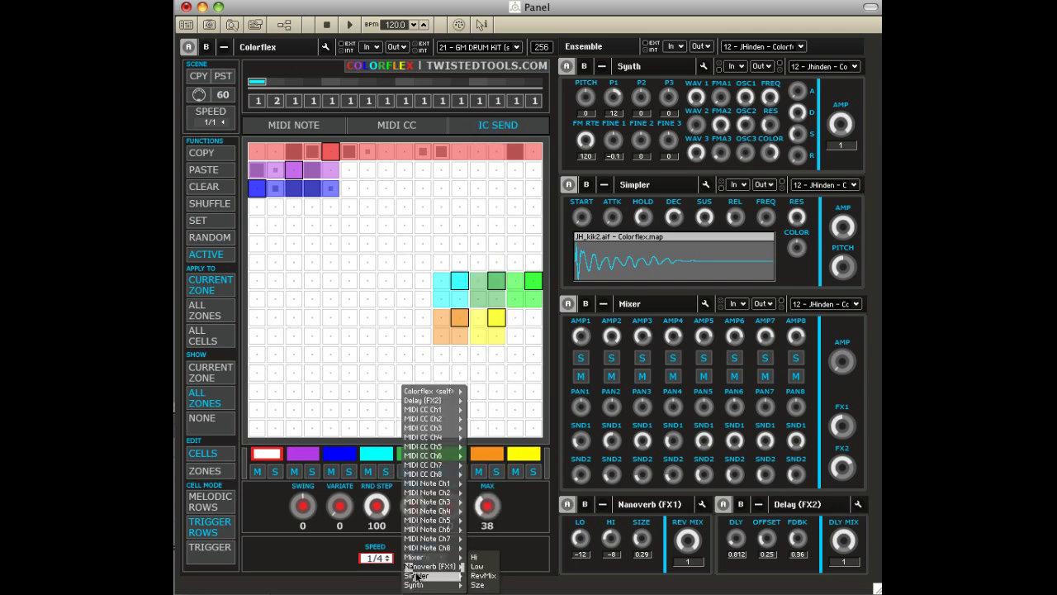
{"action": "mouse_move", "coordinate": [416, 586]}
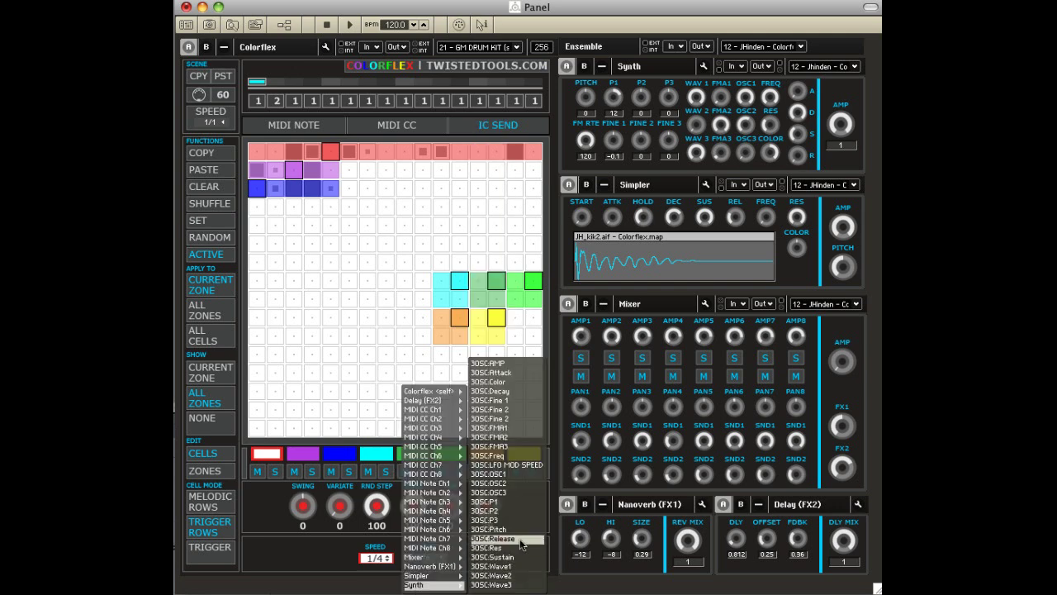
{"action": "left_click", "coordinate": [516, 502]}
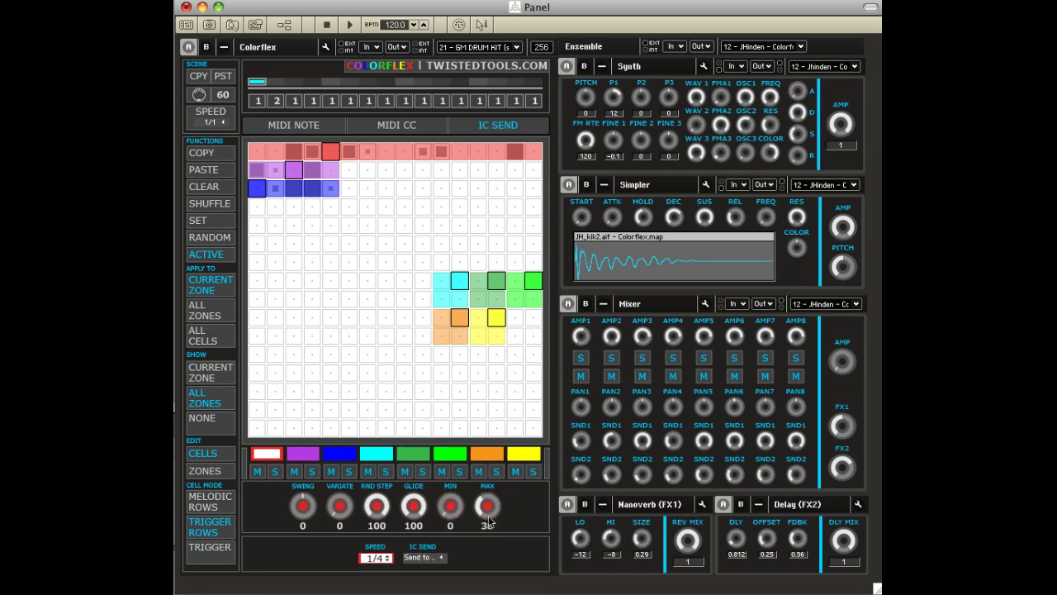
{"action": "left_click", "coordinate": [417, 558]}
{"action": "mouse_move", "coordinate": [416, 585]}
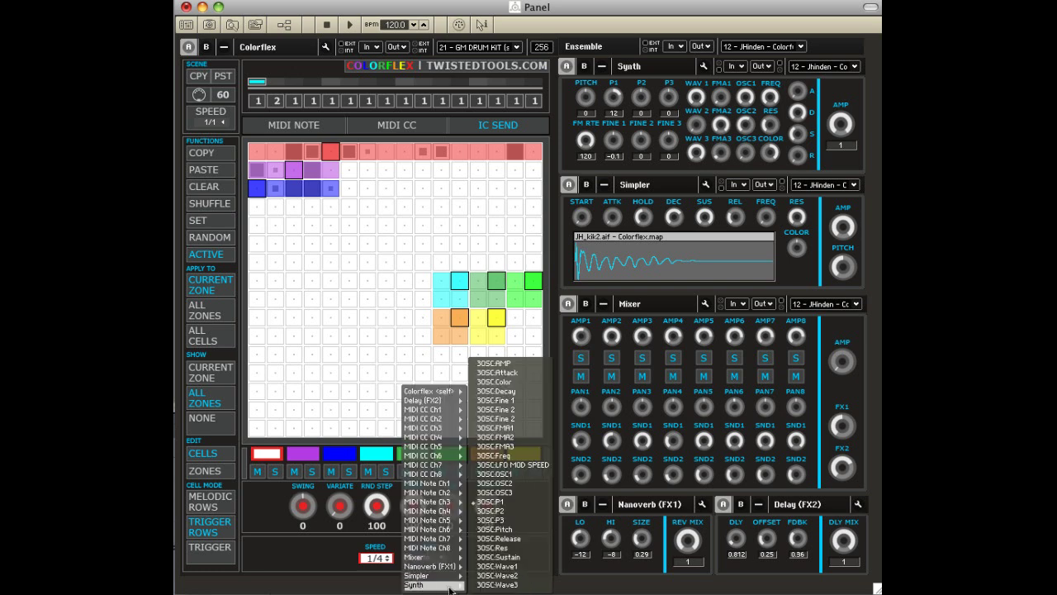
{"action": "left_click", "coordinate": [498, 558]}
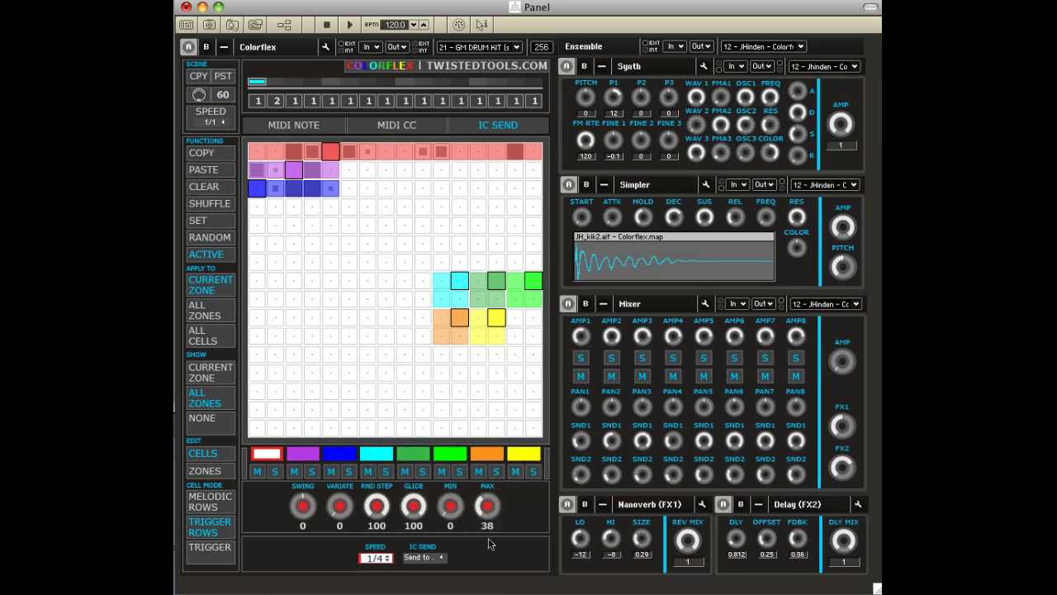
Step: Route the purple zone to a Simpler parameter and give the blue zone its destination
{"action": "left_click", "coordinate": [304, 454]}
{"action": "left_click", "coordinate": [417, 558]}
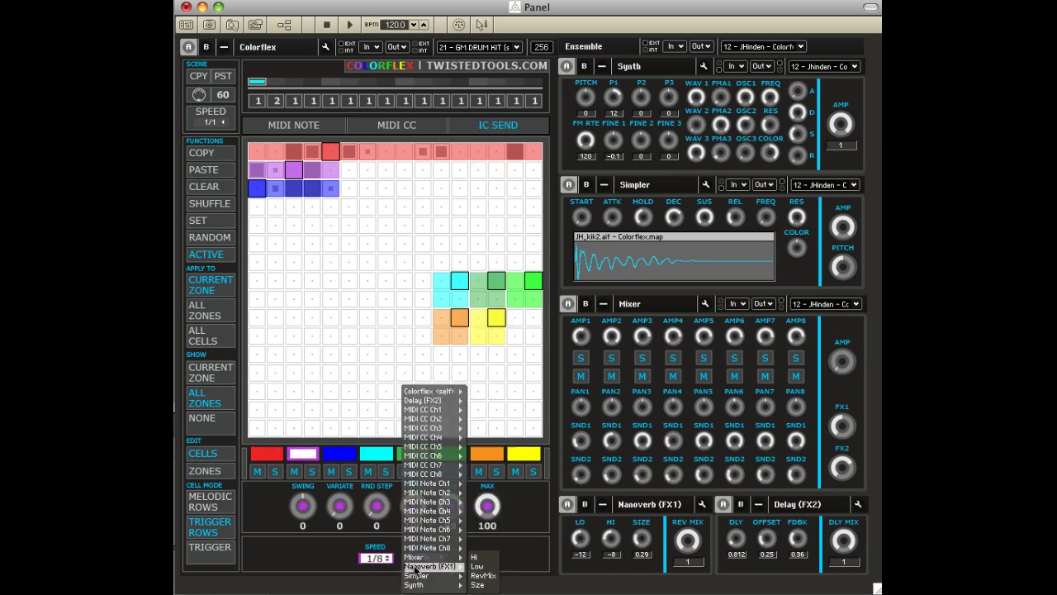
{"action": "mouse_move", "coordinate": [416, 576]}
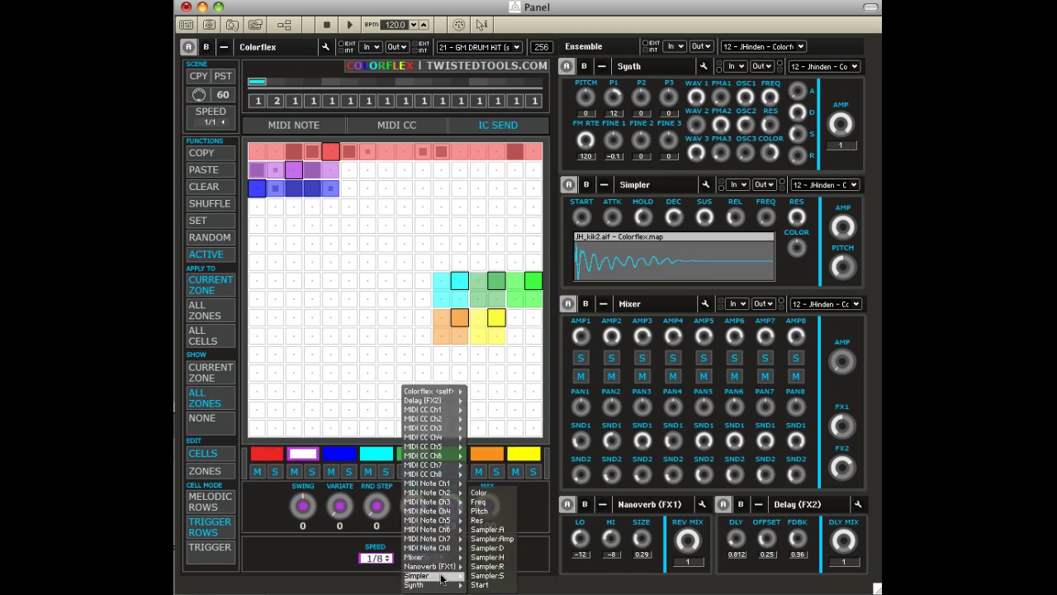
{"action": "left_click", "coordinate": [493, 512]}
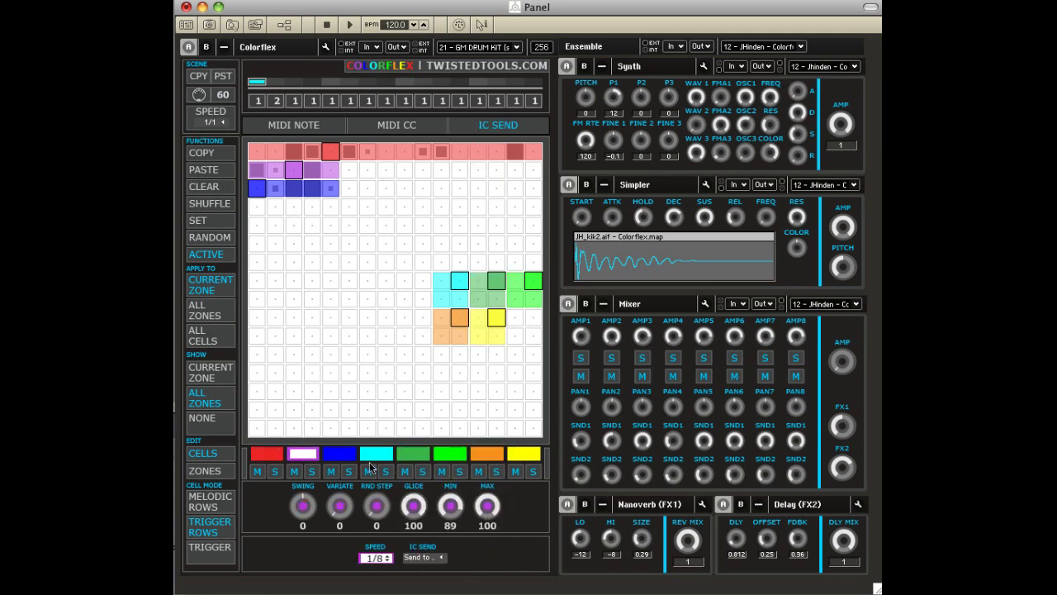
{"action": "left_click", "coordinate": [344, 457]}
{"action": "left_click", "coordinate": [420, 558]}
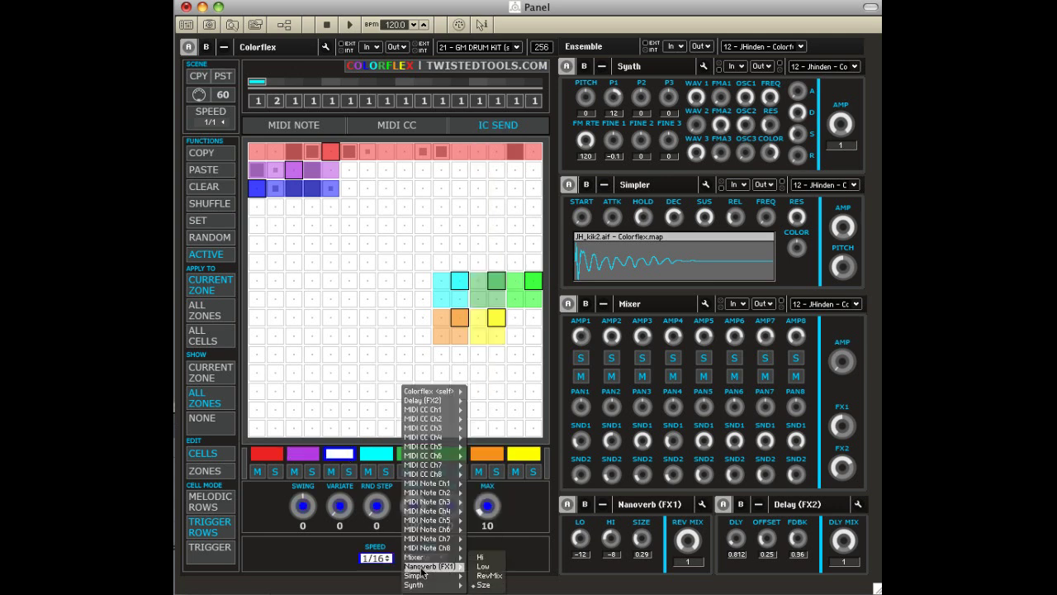
{"action": "mouse_move", "coordinate": [434, 578]}
{"action": "left_click", "coordinate": [493, 533]}
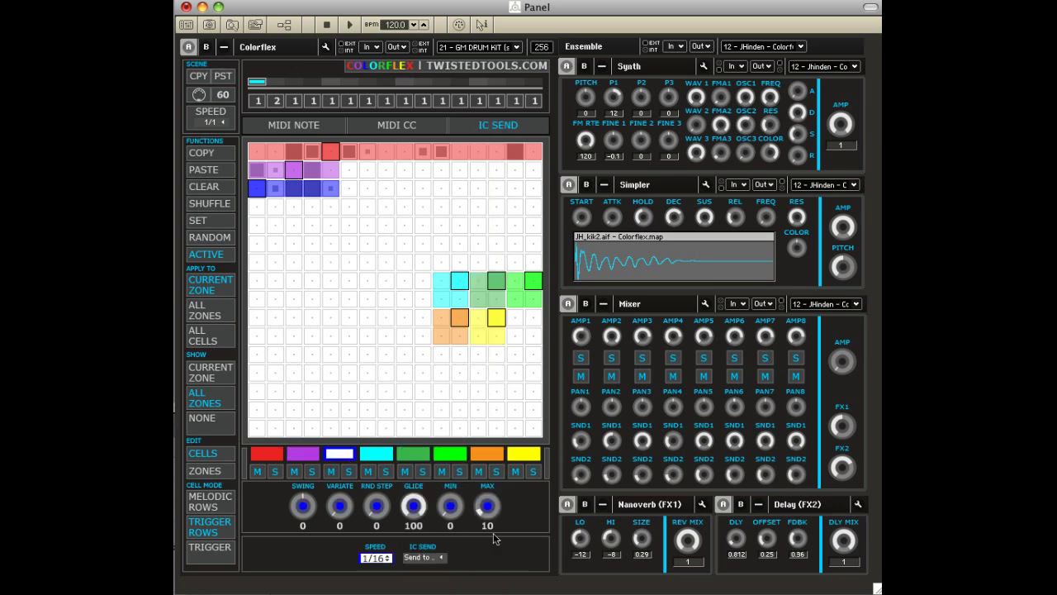
Step: Route the cyan zone to a Nanoverb parameter and the green zone to Simpler's Start
{"action": "left_click", "coordinate": [371, 450]}
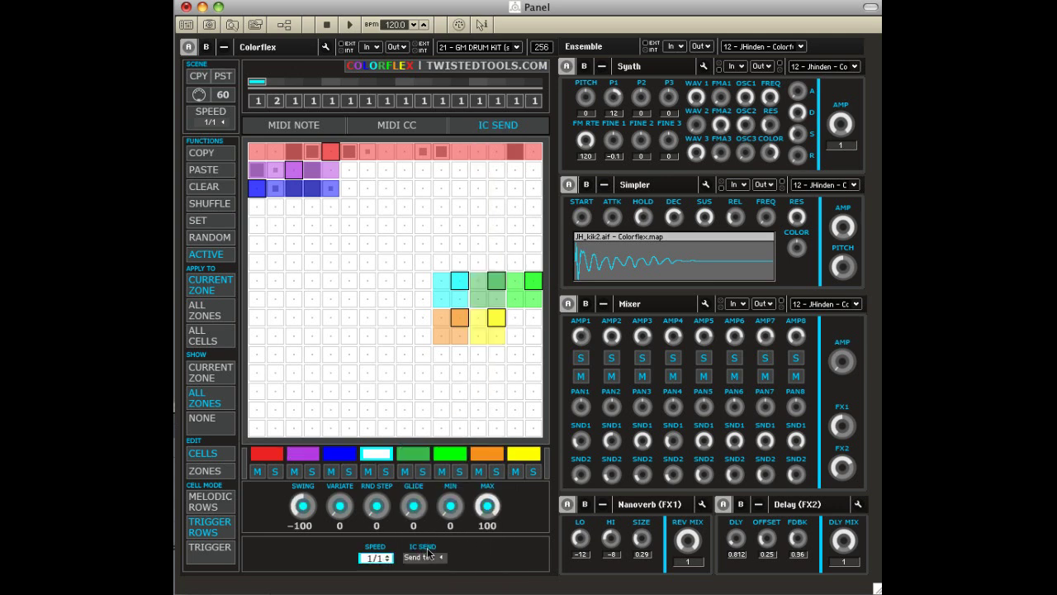
{"action": "left_click", "coordinate": [423, 557]}
{"action": "mouse_move", "coordinate": [426, 567]}
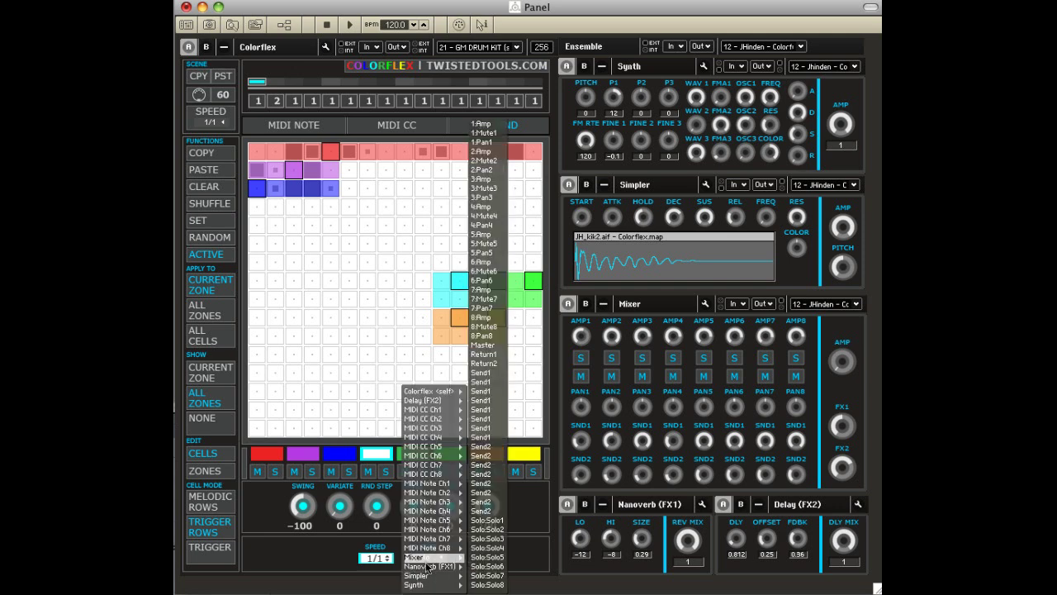
{"action": "left_click", "coordinate": [494, 570]}
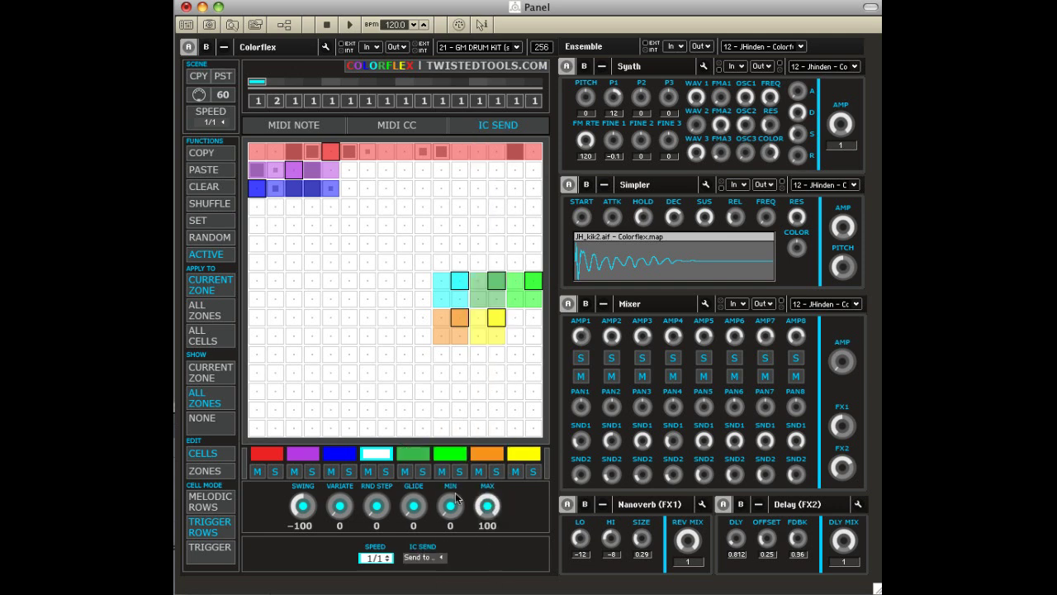
{"action": "left_click", "coordinate": [421, 459]}
{"action": "left_click", "coordinate": [422, 557]}
{"action": "mouse_move", "coordinate": [421, 578]}
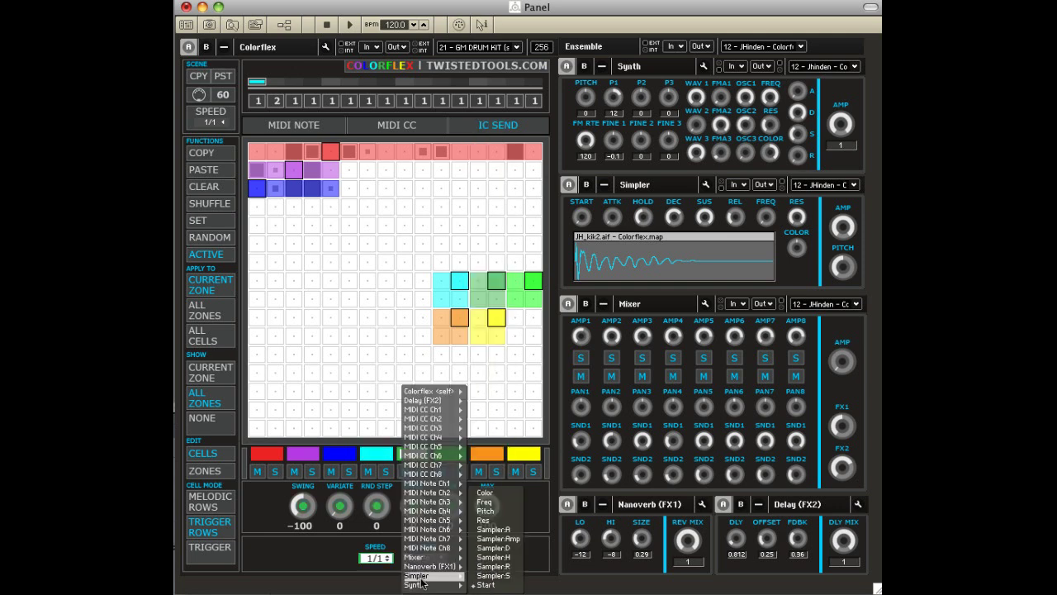
{"action": "left_click", "coordinate": [479, 585]}
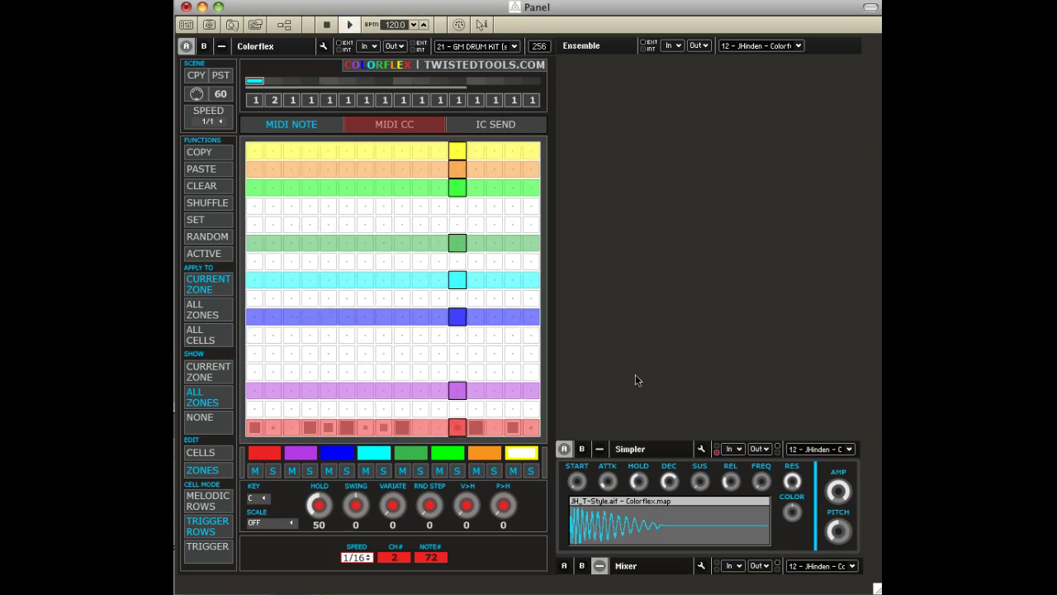
Step: On the IC Send view, bring up the red zone's Simpler destinations, with Pitch among them
{"action": "left_click", "coordinate": [503, 126]}
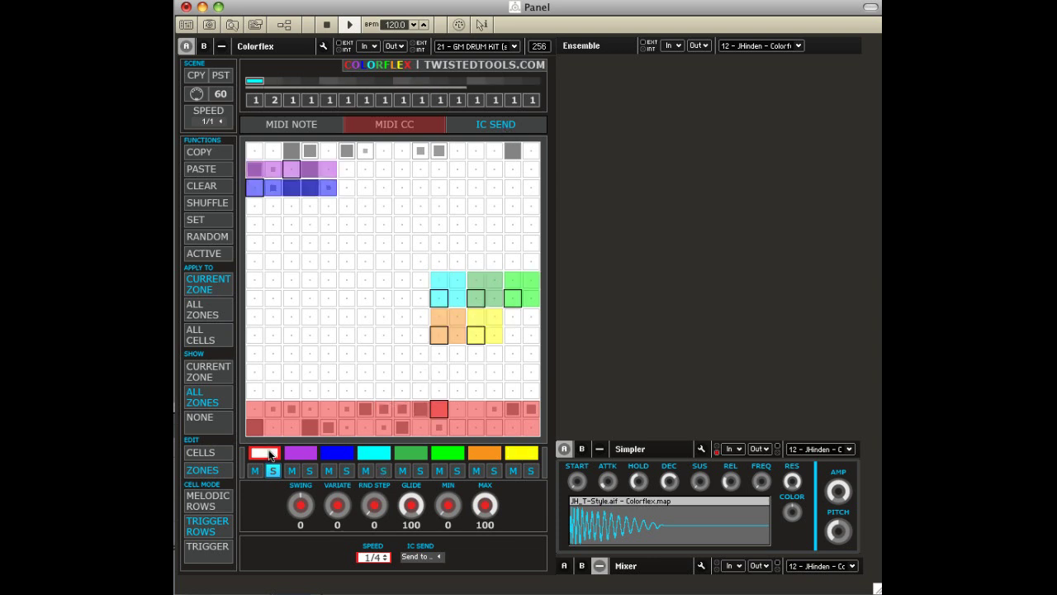
{"action": "left_click", "coordinate": [429, 559]}
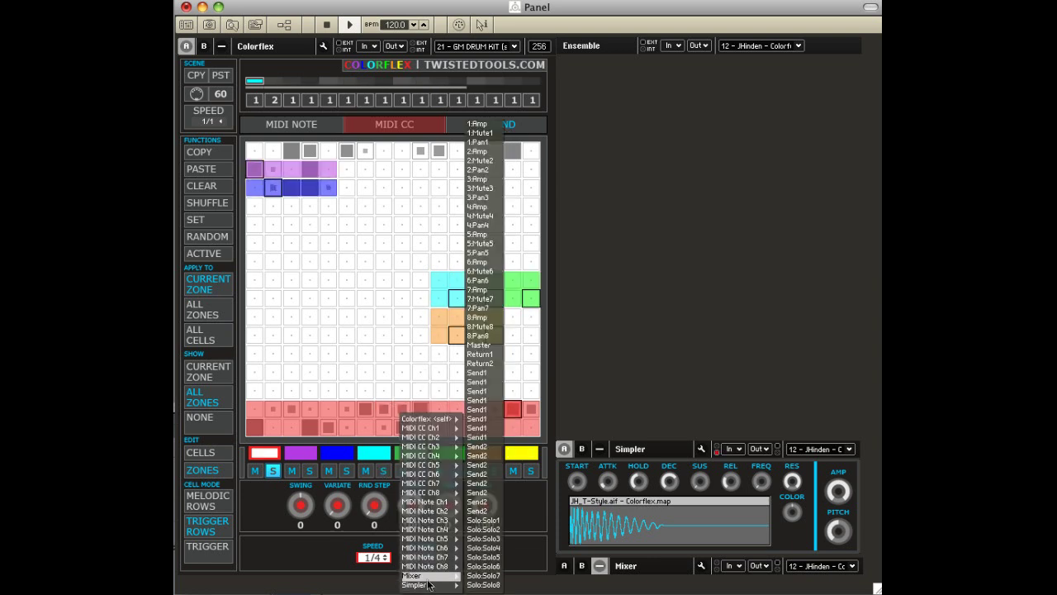
{"action": "mouse_move", "coordinate": [417, 585]}
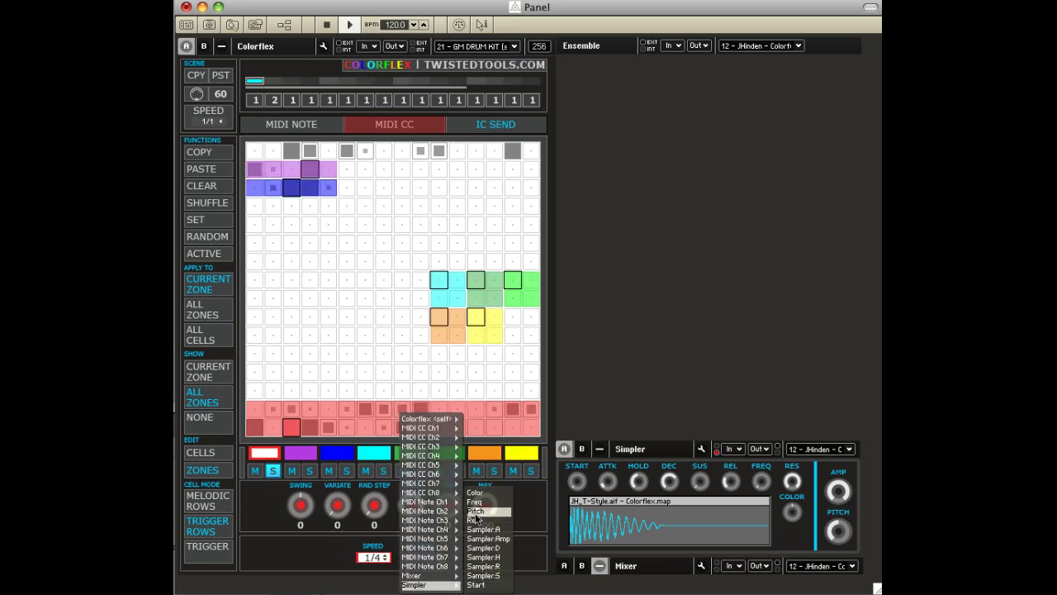